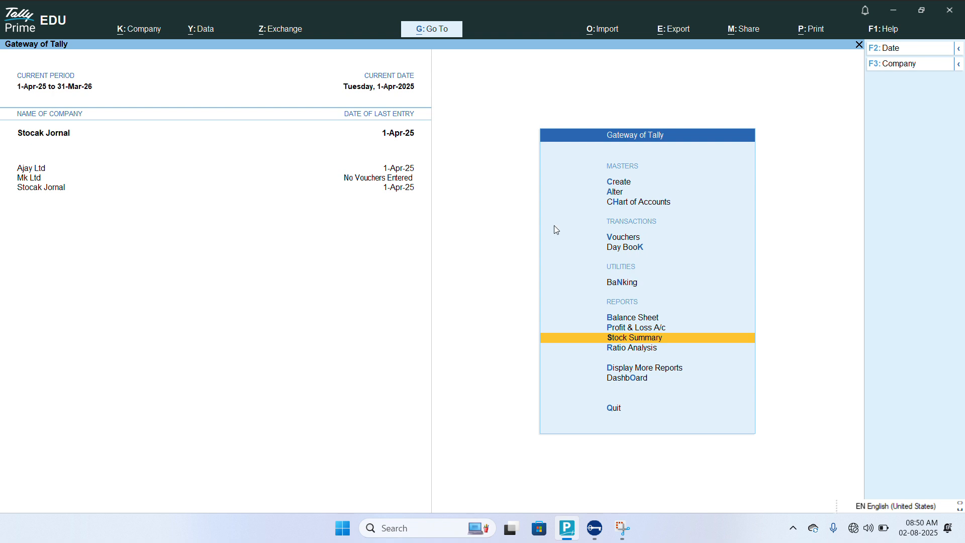
- Create a simple unit with symbol tbs, formal name Tablets, UQC TBS-TABLETS and 2 decimal places
click(623, 186)
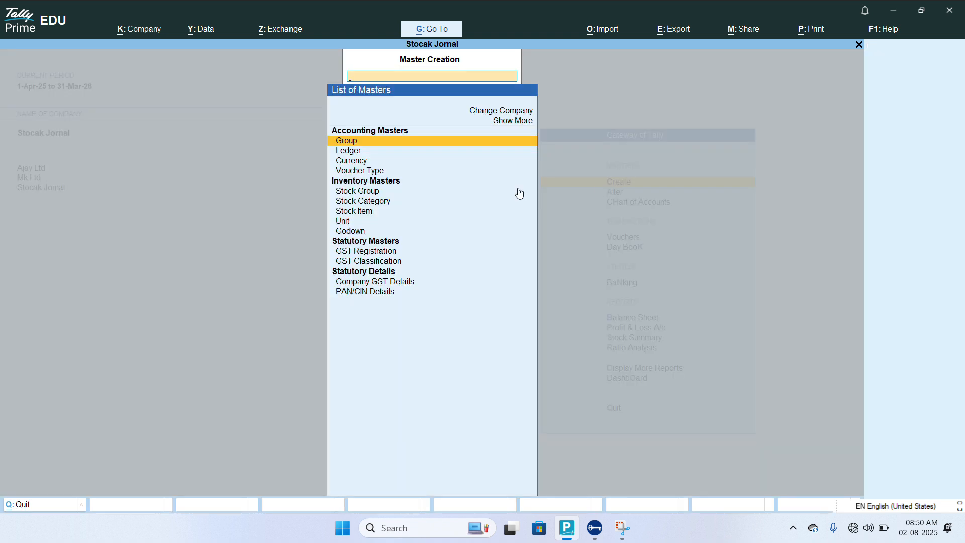
click(346, 223)
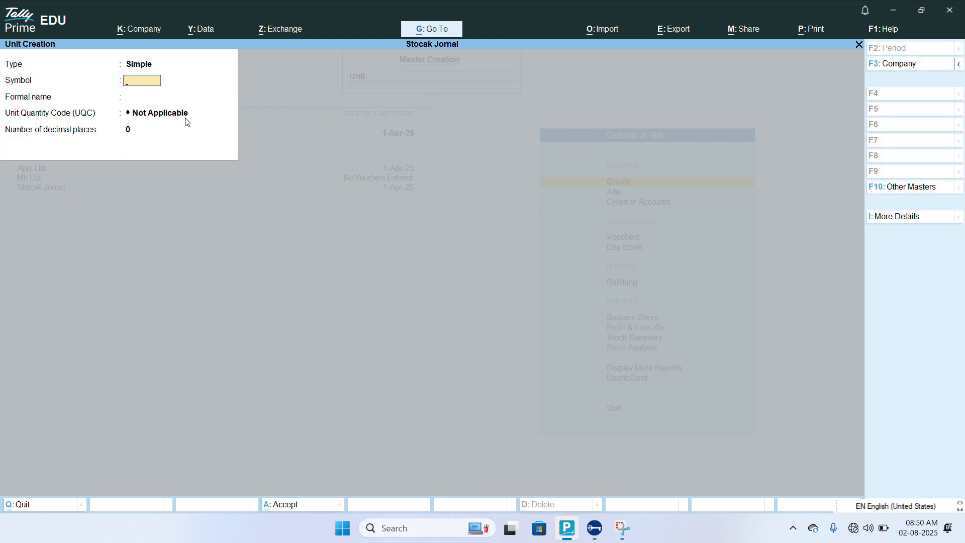
text(tbs)
key(Return)
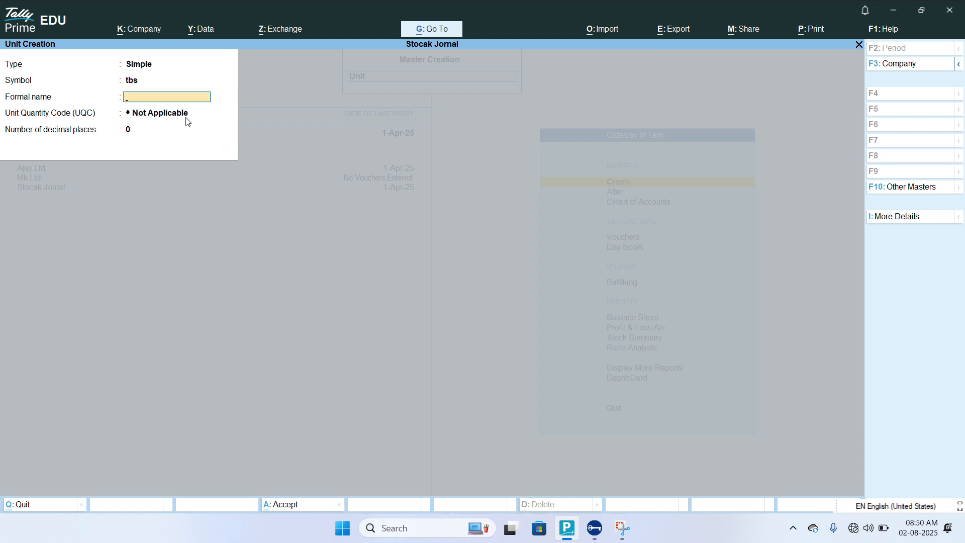
text(Tablets)
key(Return)
text(tbs)
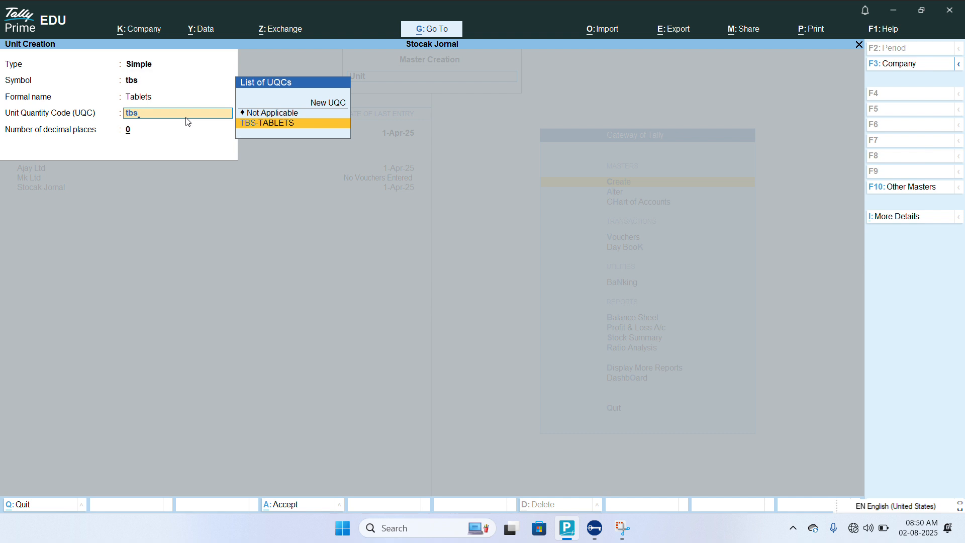
key(Return)
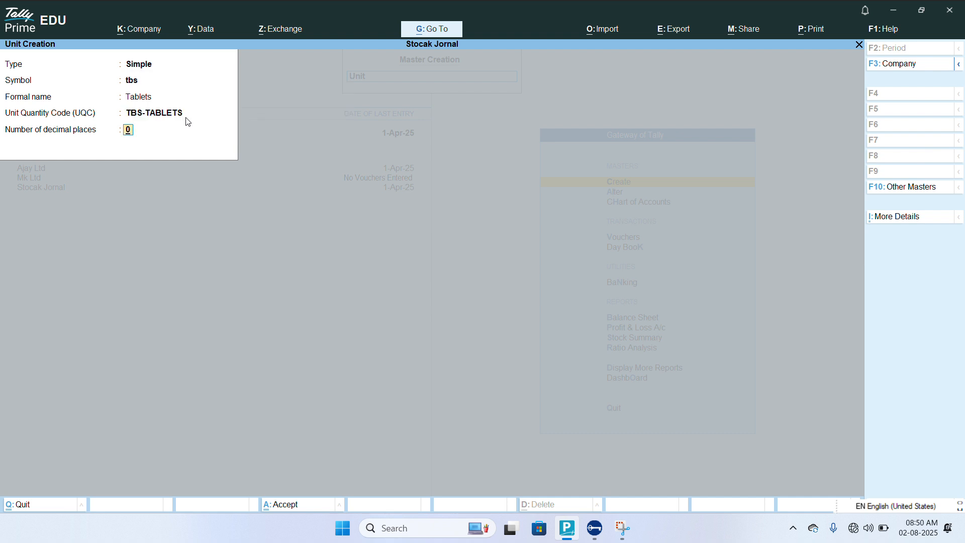
text(2)
key(Return)
key(Return)
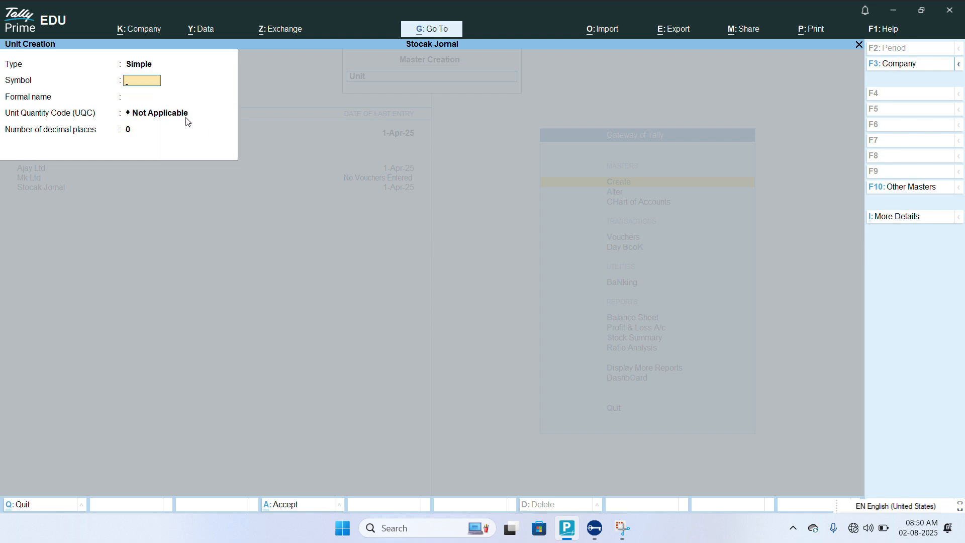
- Create a simple unit with symbol strps, formal name Strips, UQC Not Applicable and 2 decimal places, and leave unit creation
text(strps)
key(Return)
text(Strips)
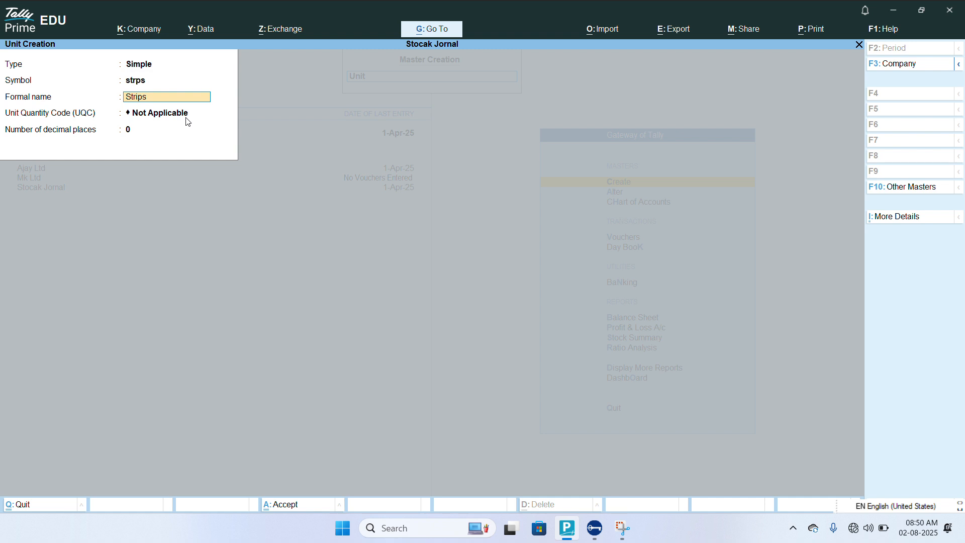
key(Return)
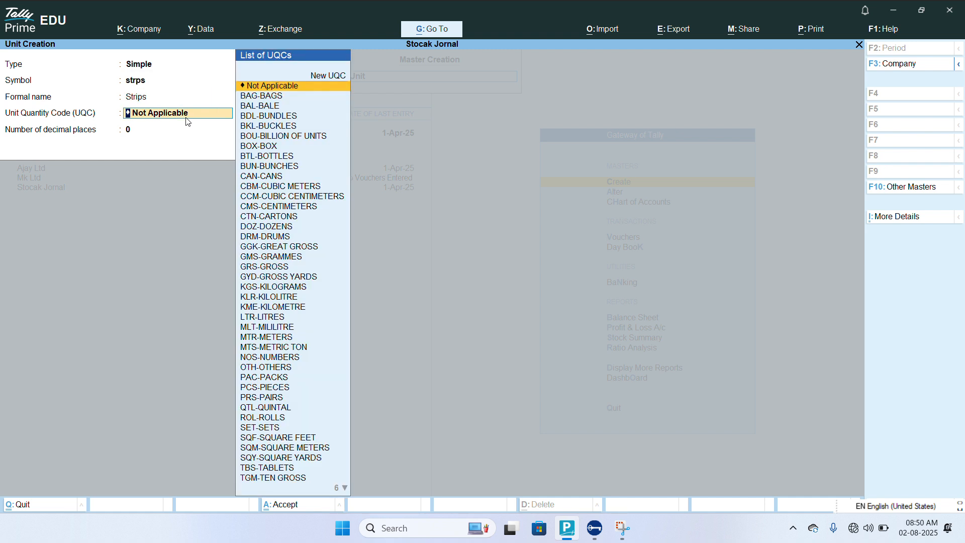
key(Return)
text(2)
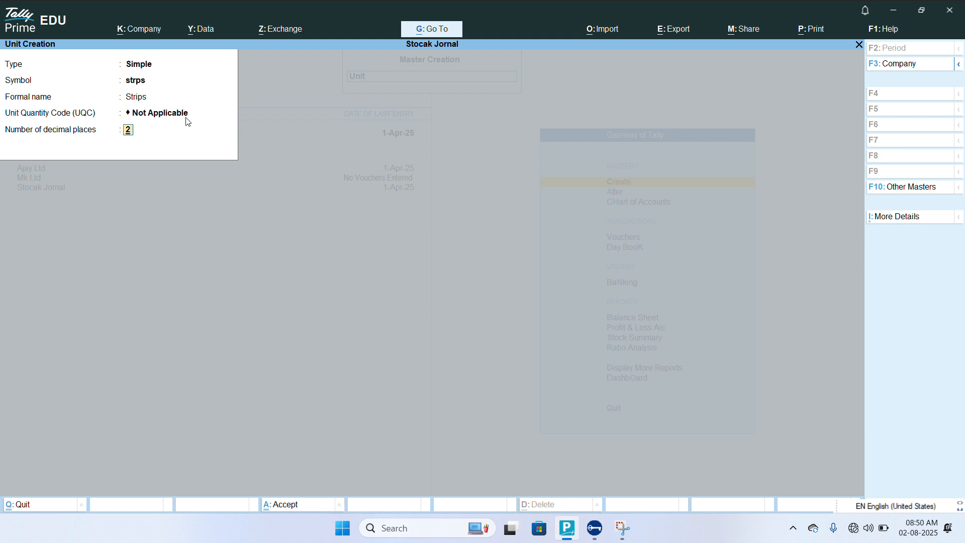
key(Return)
key(Return)
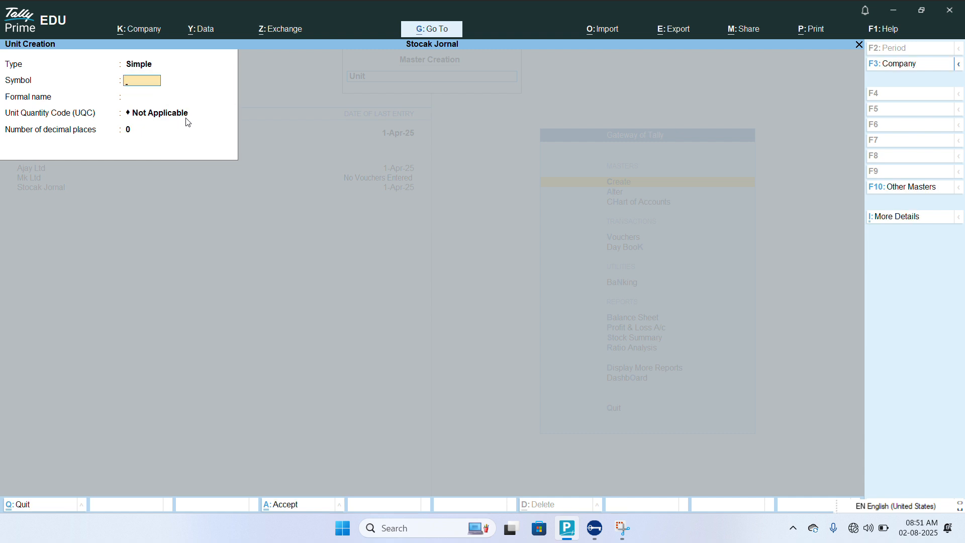
key(Escape)
key(Return)
key(Escape)
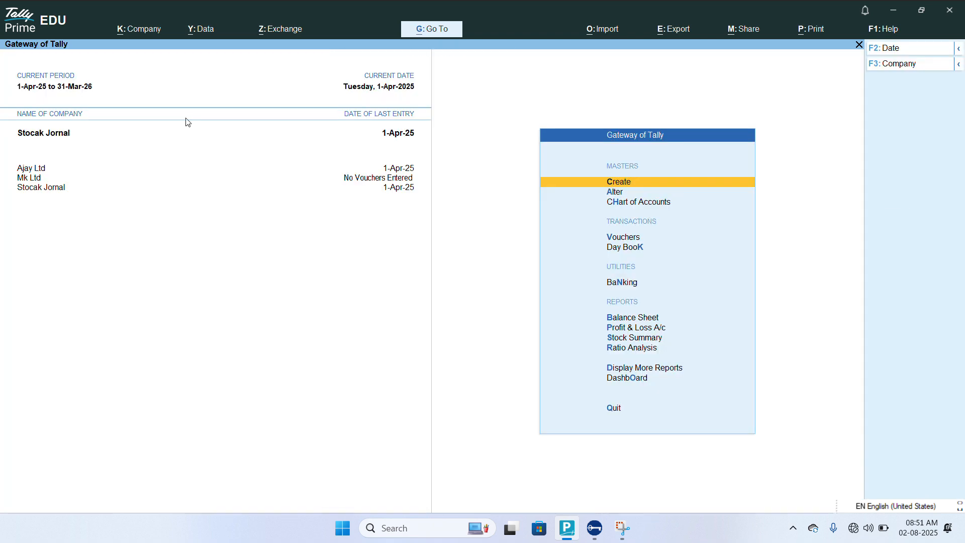
- Start a new stock item named Acc Lock 300mg without an alias, under Primary and with category Not Applicable
key(Return)
key(Down)
key(Down)
key(Down)
key(Down)
key(Down)
key(Down)
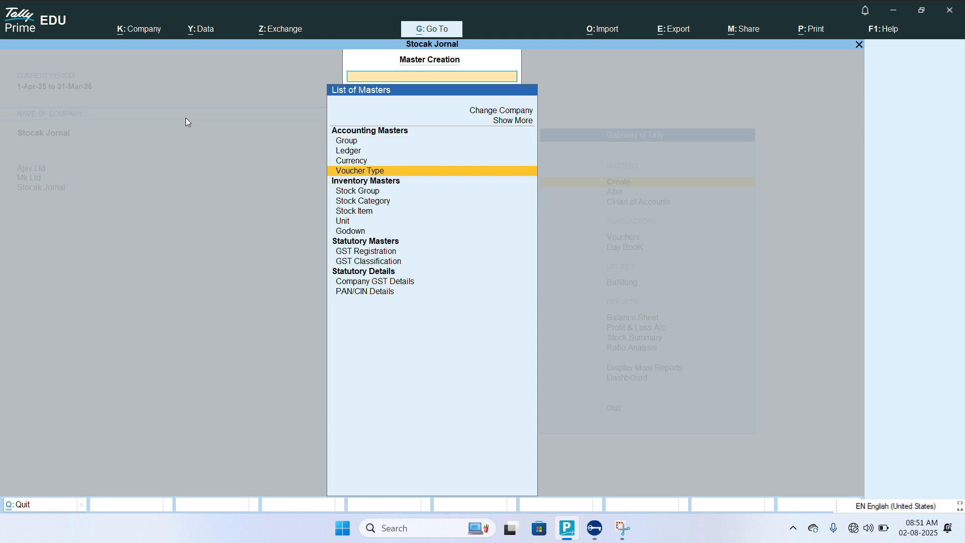
key(Return)
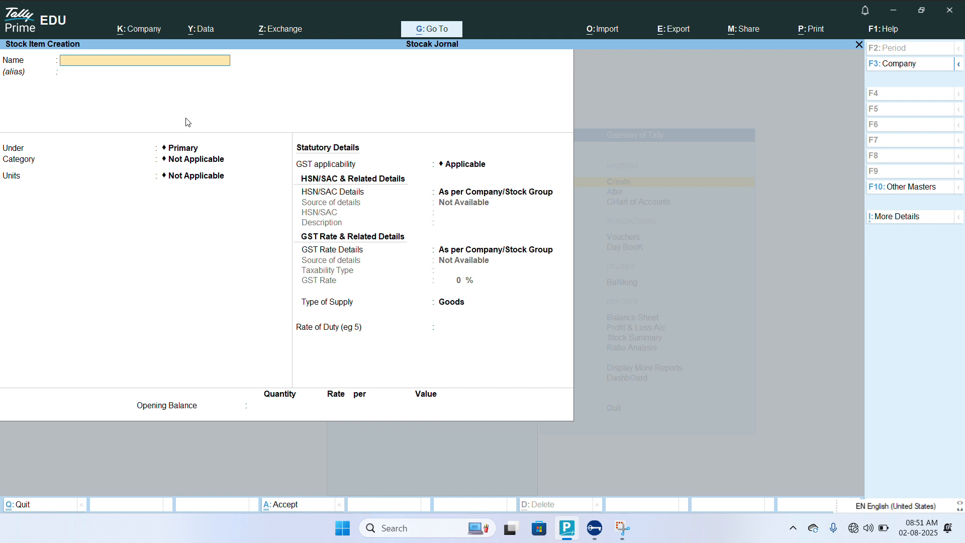
text(Acc Lock 300mg)
key(Return)
key(Return)
key(Return)
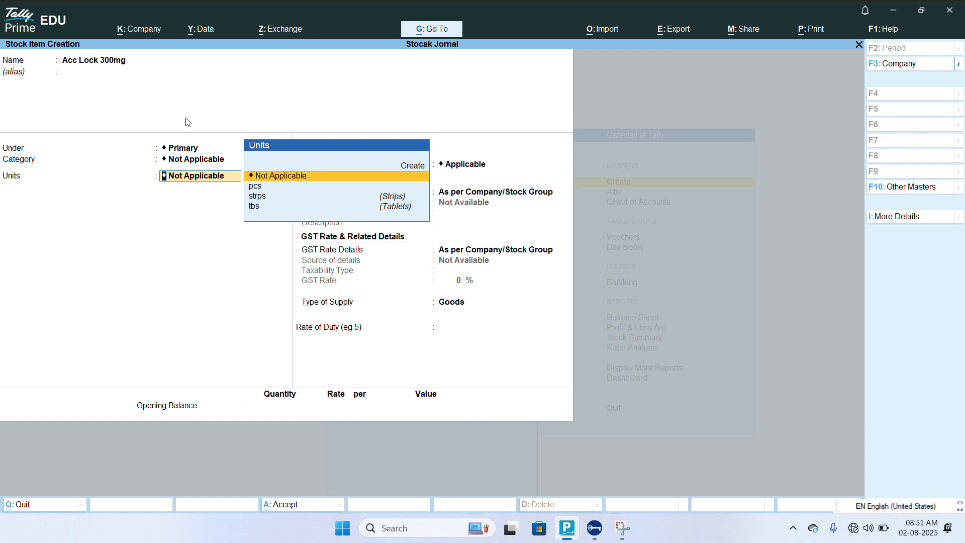
- Set the main unit of Acc Lock 300mg to tbs (Tablets)
key(Down)
key(Down)
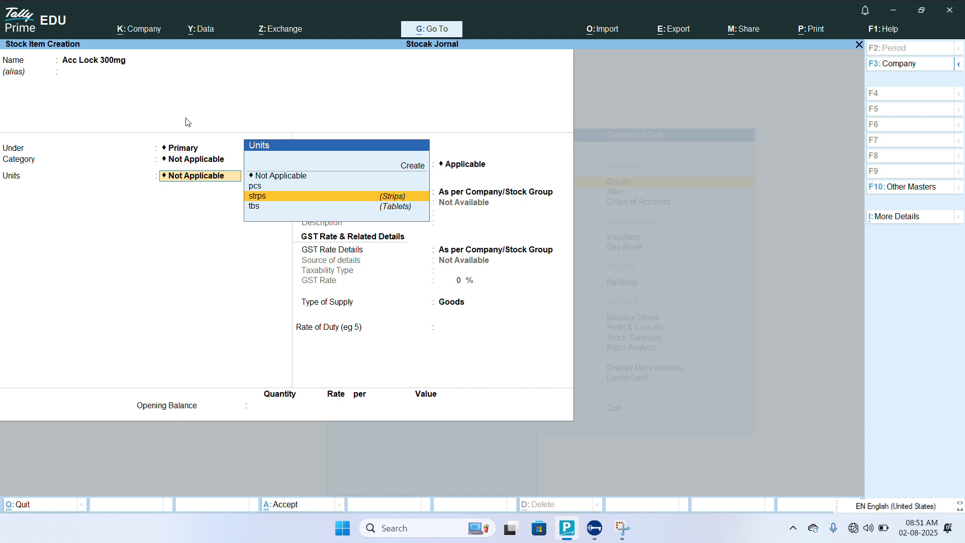
key(Down)
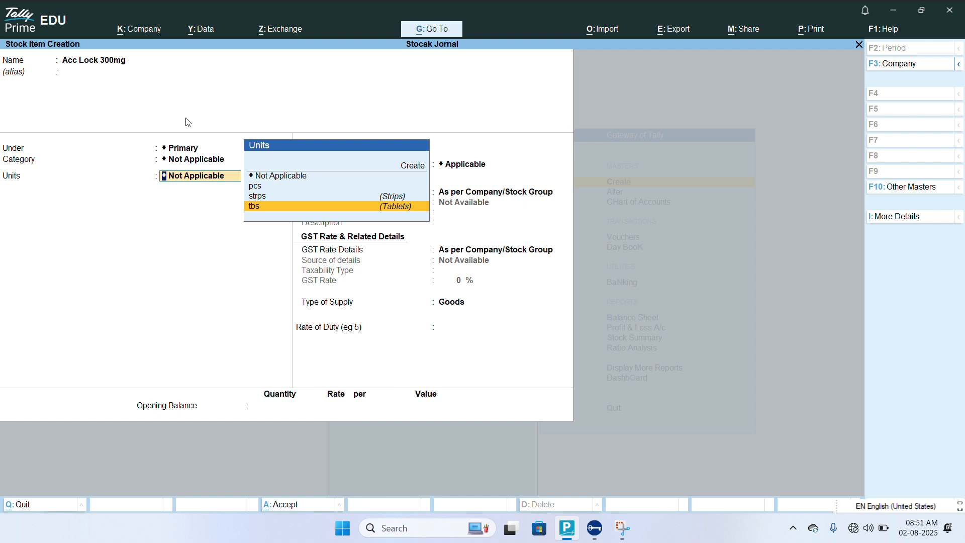
key(Return)
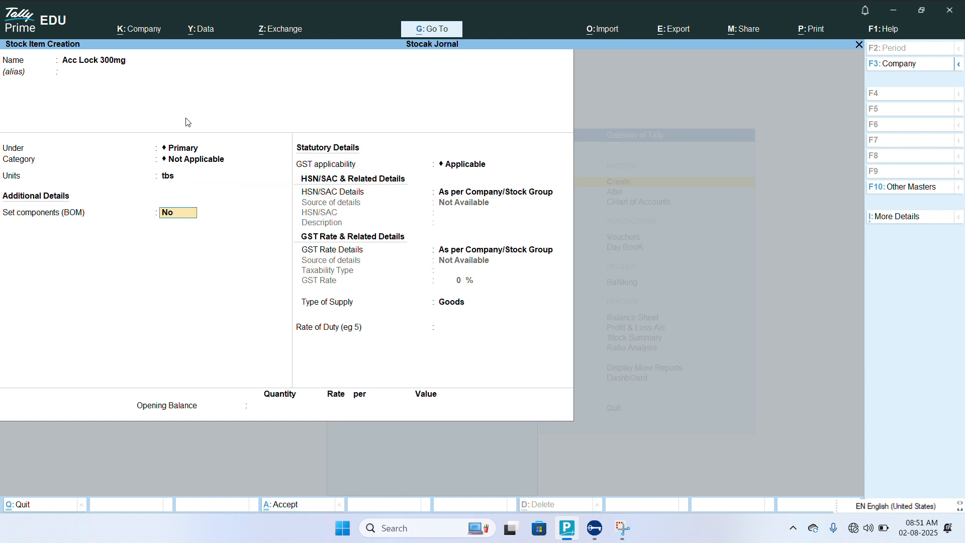
- Enable Use Alternate Units in the stock item configuration and accept the configuration
key(BackSpace)
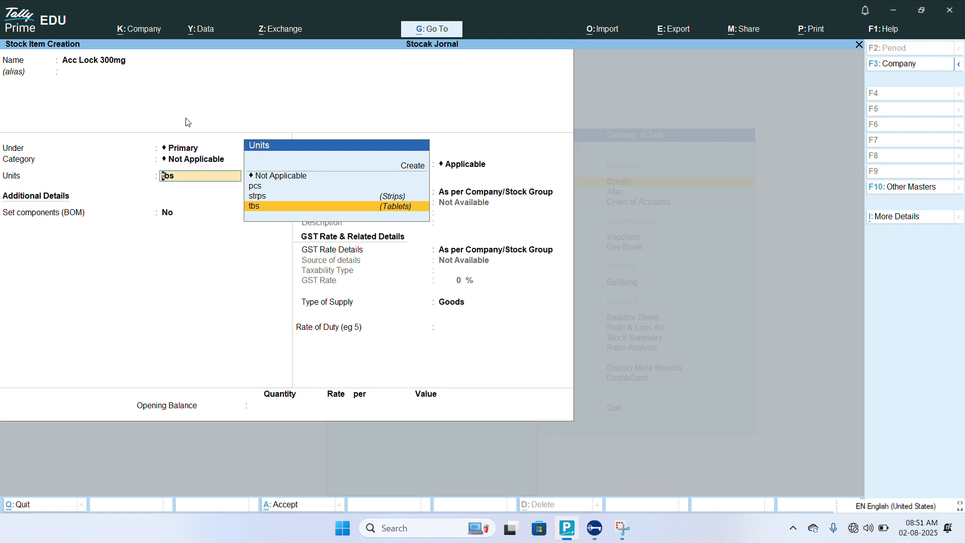
key(F12)
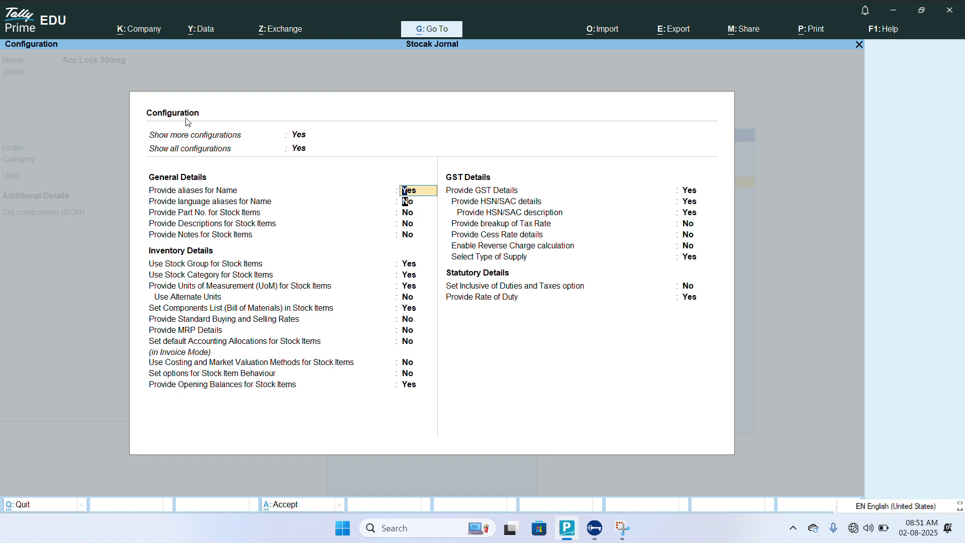
key(Return)
key(Return)
key(Return)
key(Return)
key(Return)
key(Return)
key(Return)
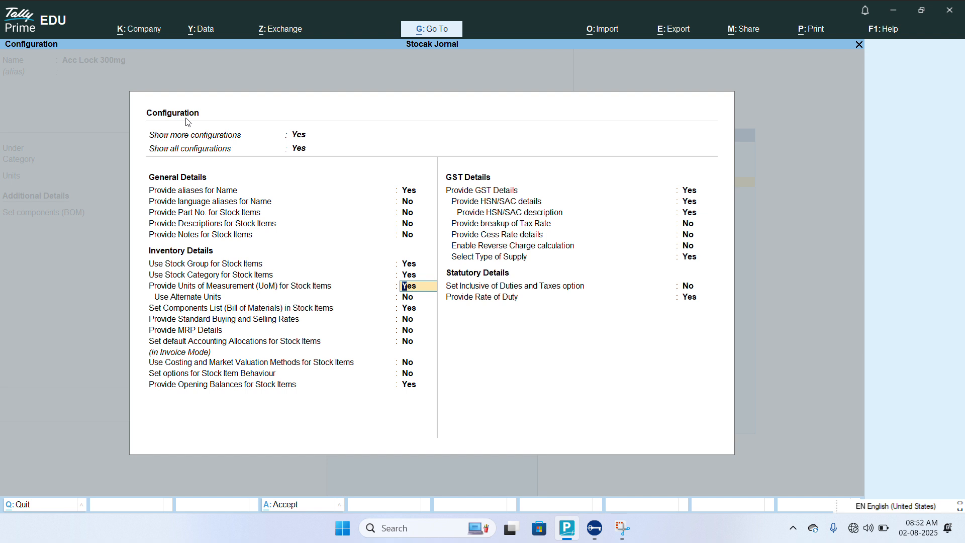
key(Return)
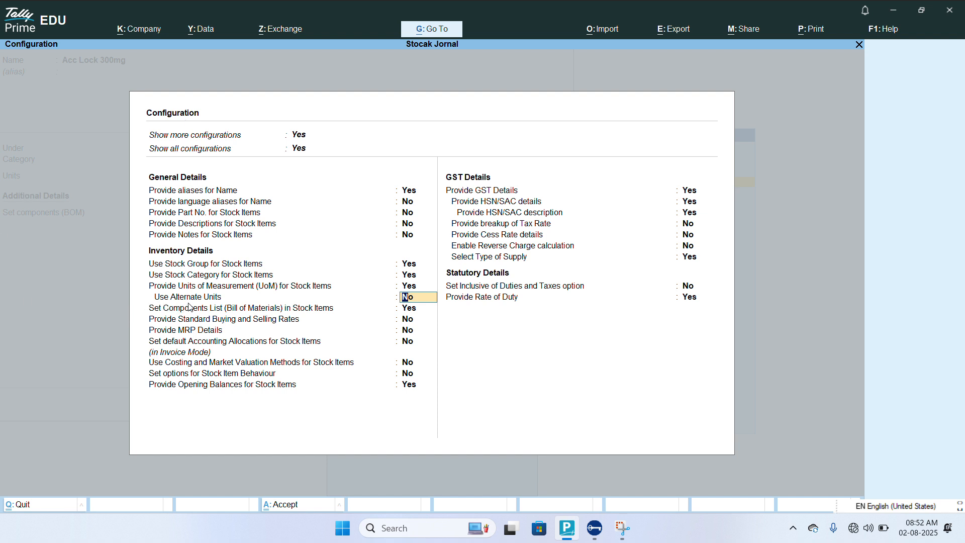
text(y)
key(Return)
key(ctrl+a)
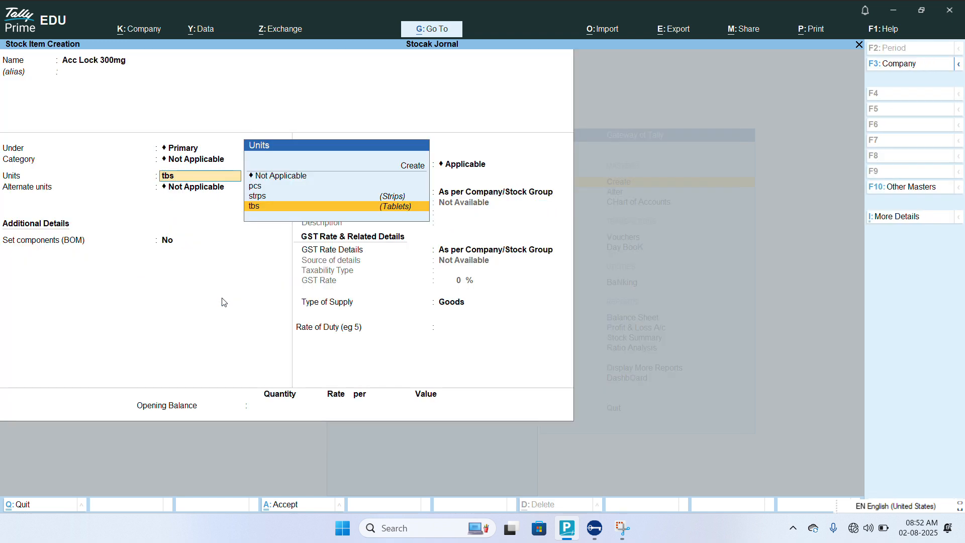
- Set strps as the alternate unit of Acc Lock 300mg, with 1 strps equal to 15 tbs
key(Return)
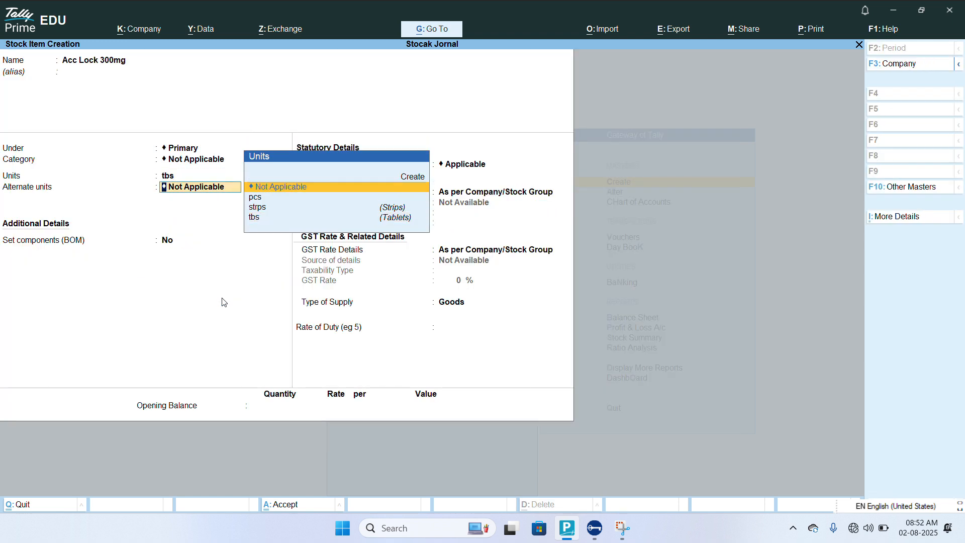
key(Down)
key(Down)
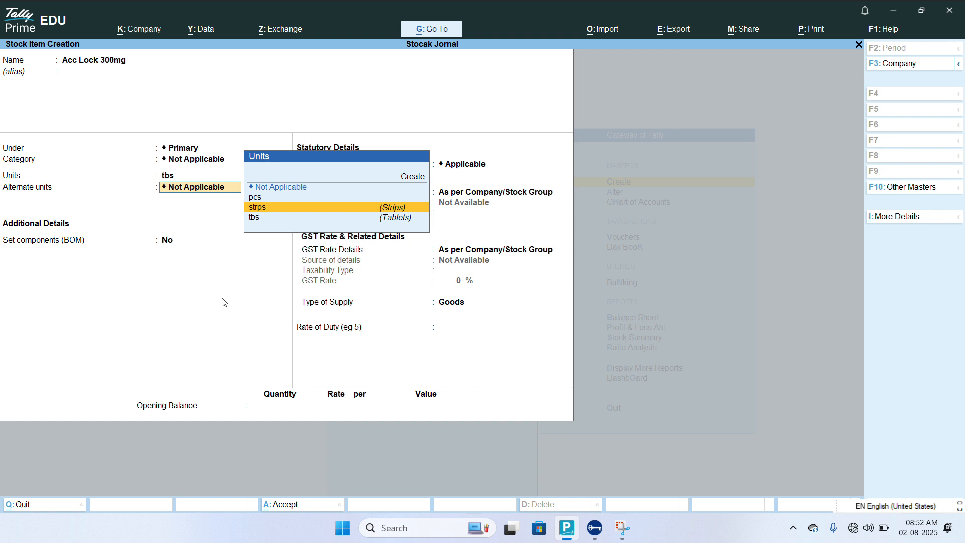
key(Return)
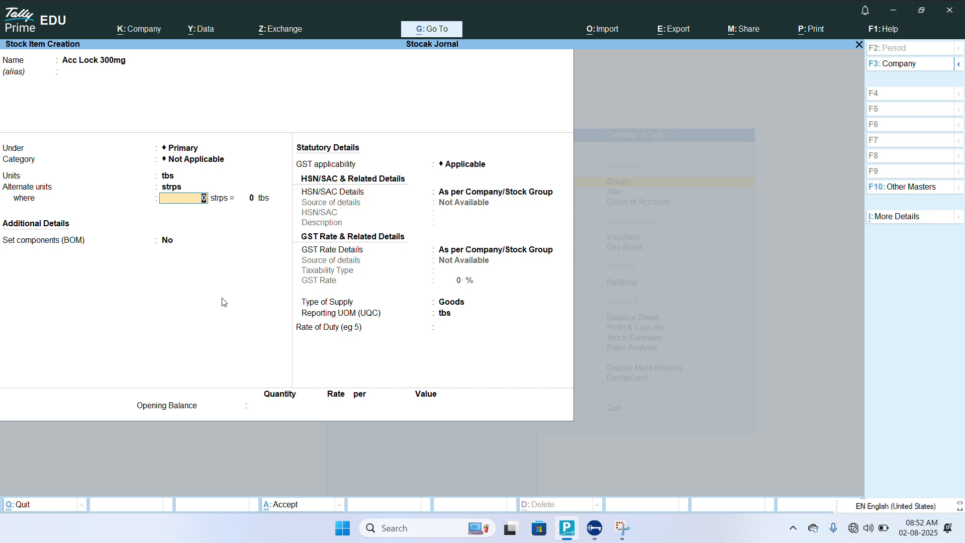
text(1)
key(Return)
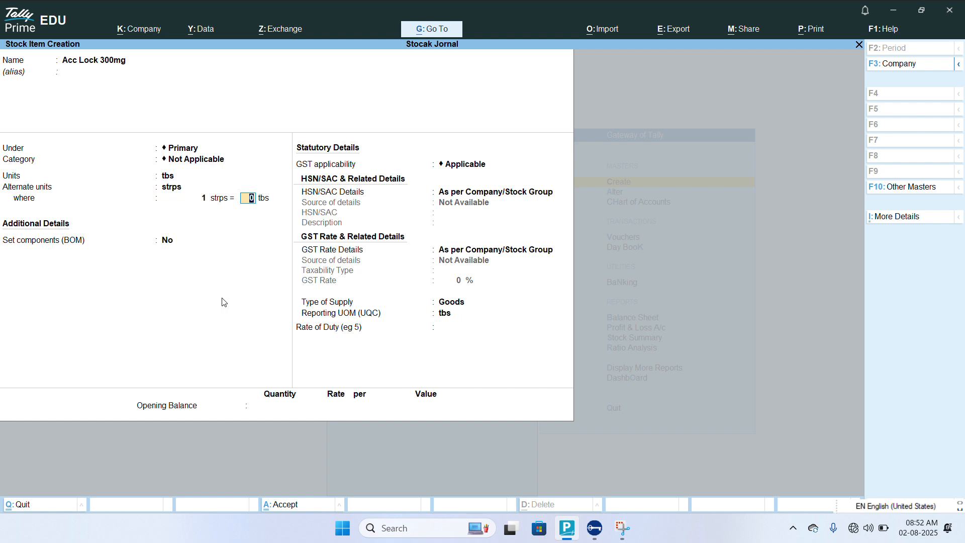
text(15)
key(Return)
- Keep the default component and statutory details, and enter an opening balance quantity of 30 tbs
key(Return)
key(Return)
key(Return)
key(Return)
key(Return)
key(Return)
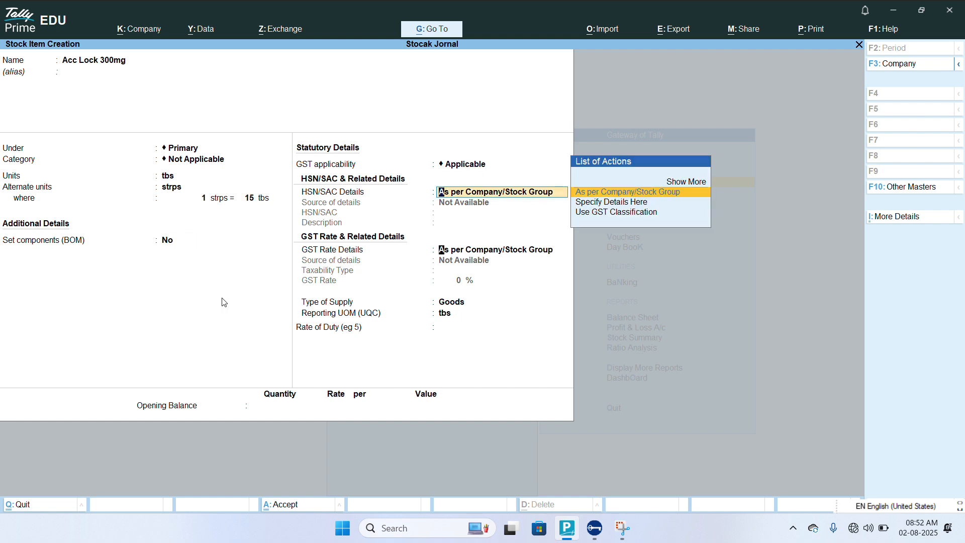
key(Return)
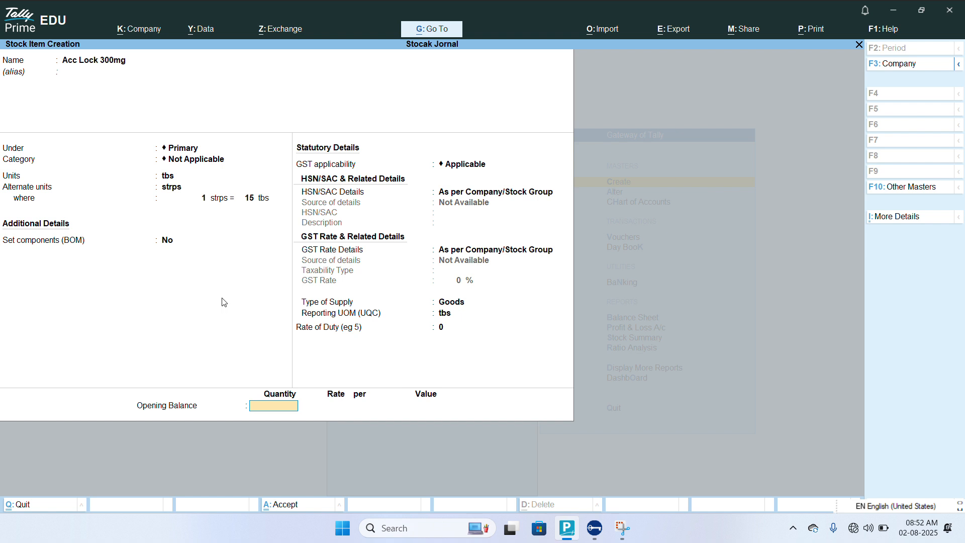
text(30t)
key(Return)
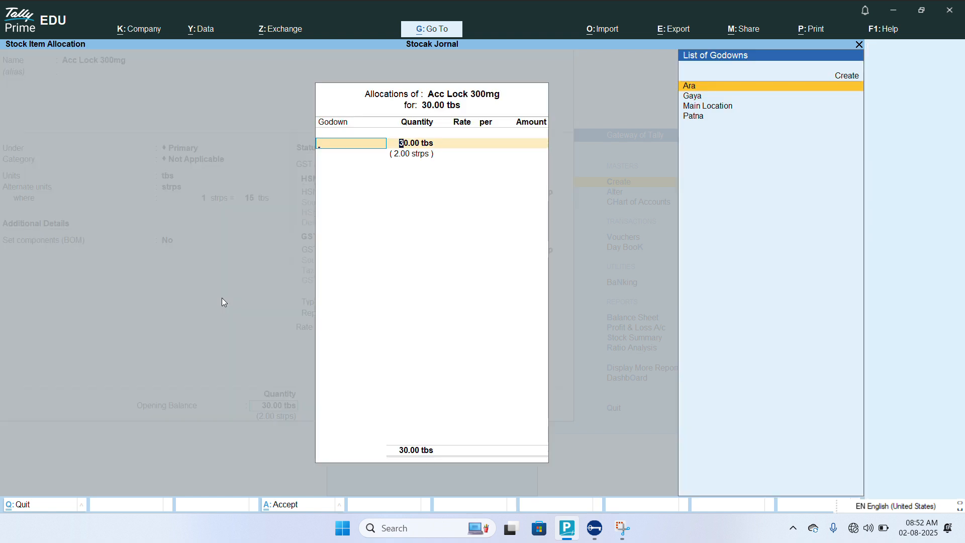
- Allocate the 30 tbs opening stock to the Ara godown at a rate of 22 per strps and save the stock item
key(Return)
key(Return)
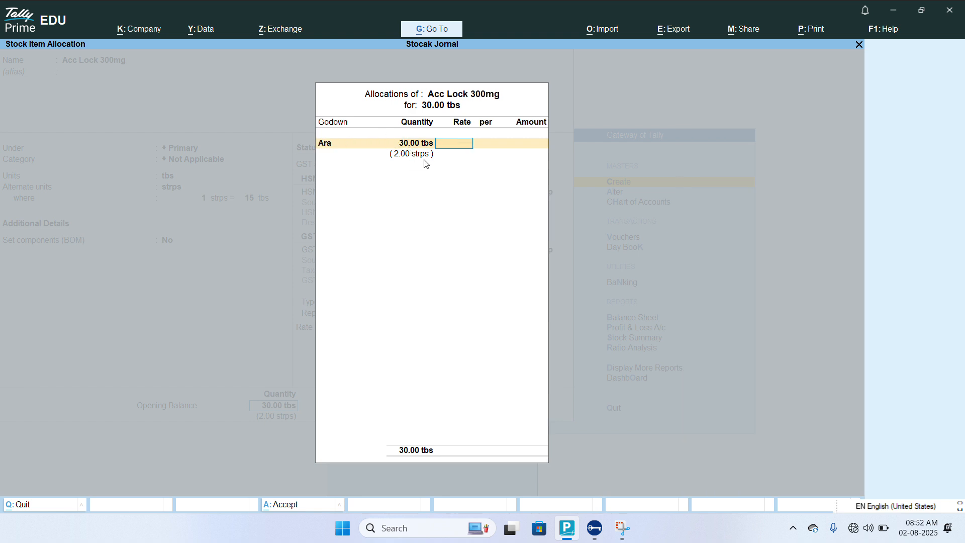
text(22)
key(Return)
text(st)
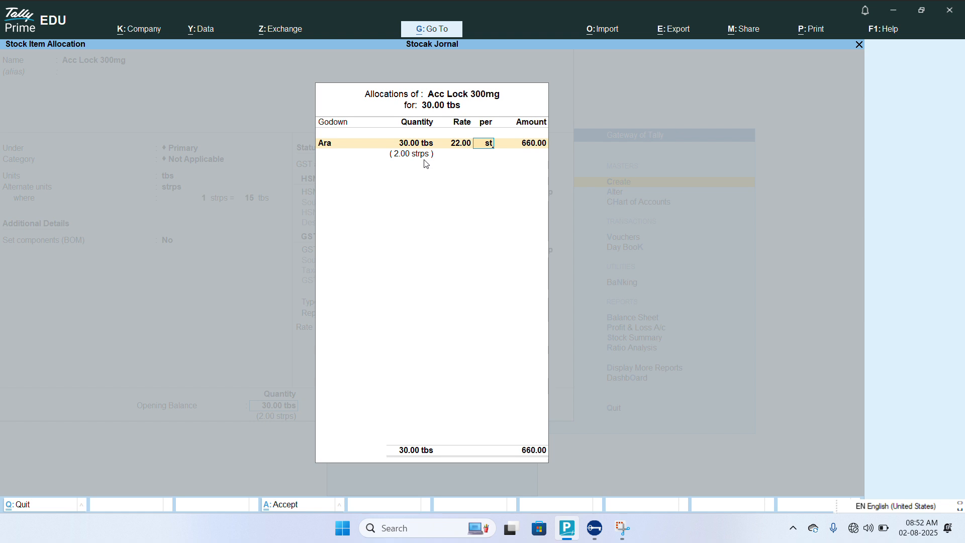
key(Return)
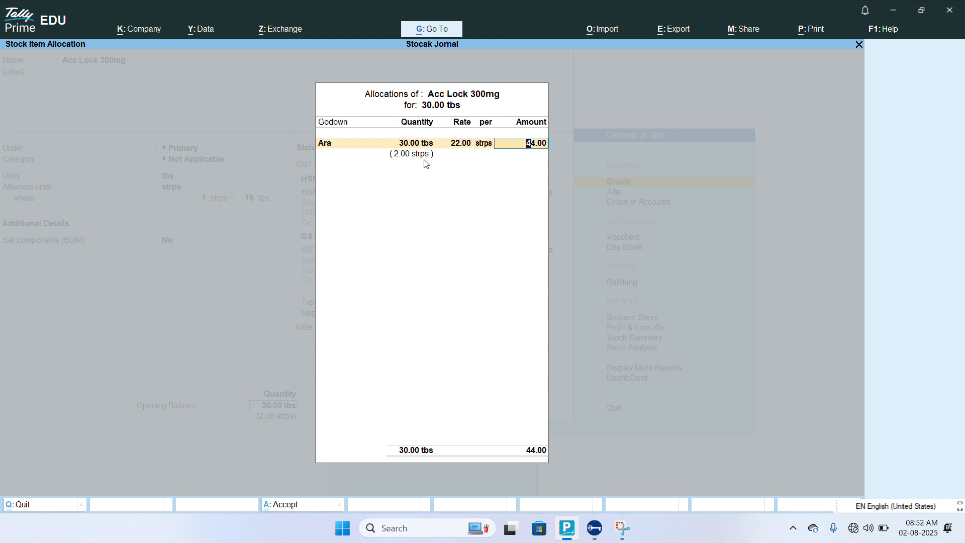
key(Return)
key(Return)
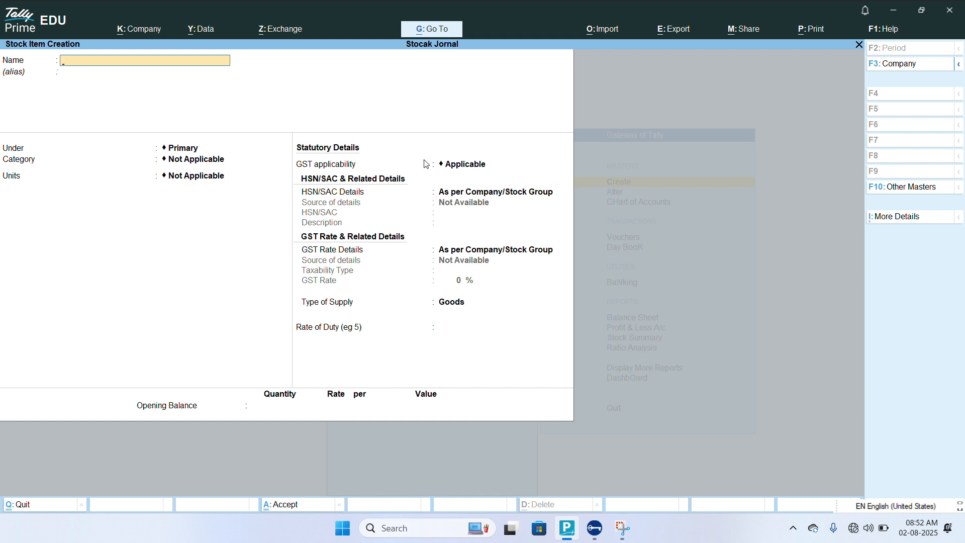
- Name the new stock item Abc Medicine, keeping the default group and category, and set its unit to tbs
text(Abc Medicine)
key(Return)
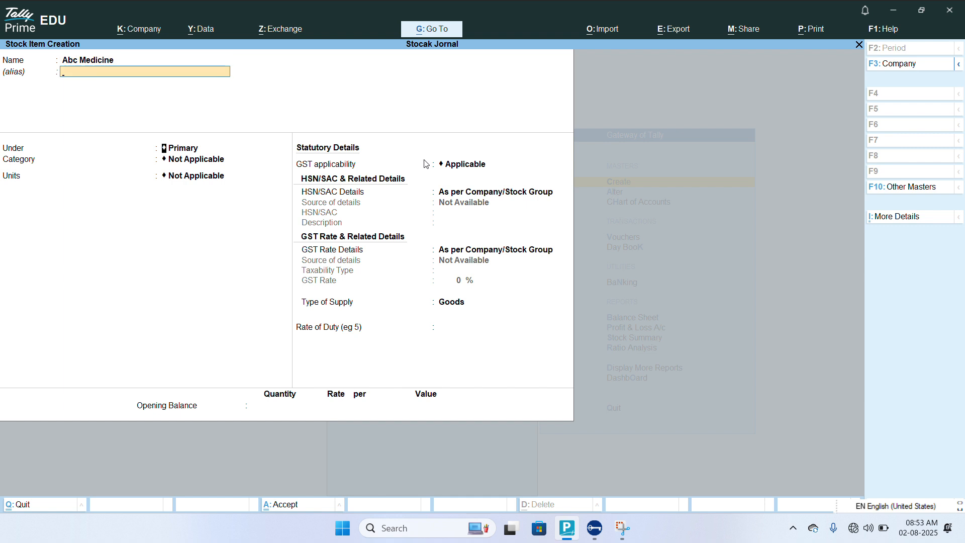
key(Return)
key(Return)
key(Return)
key(Down)
key(Down)
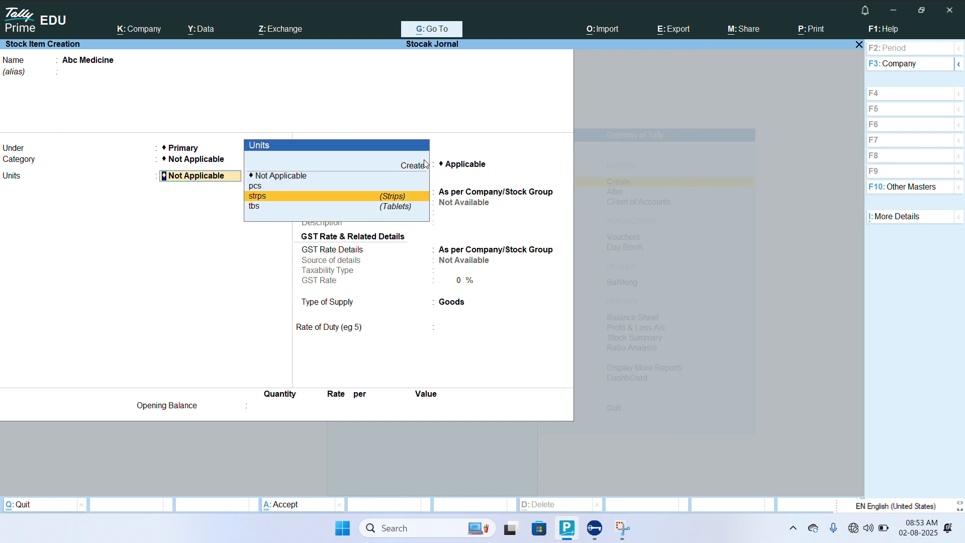
key(Down)
key(Return)
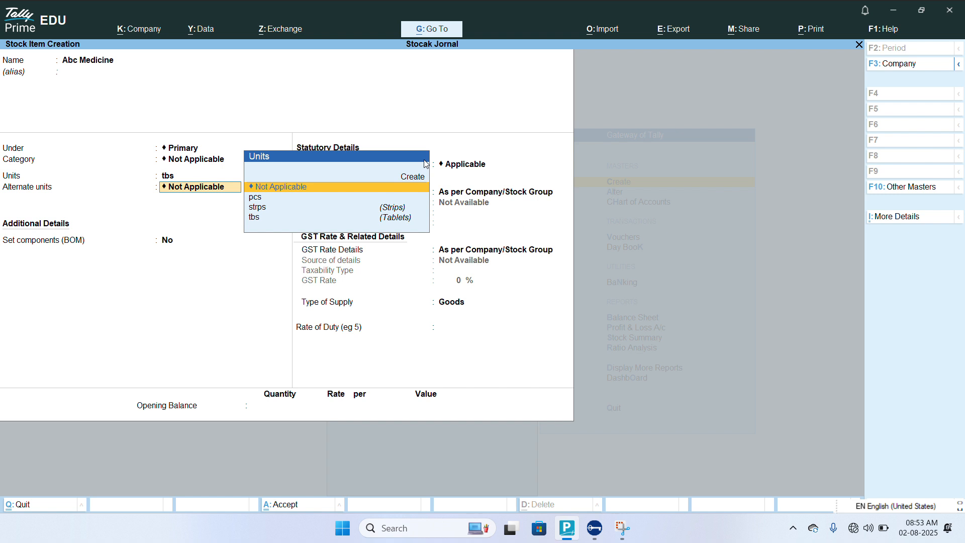
- Set strps as the alternate unit of Abc Medicine, with 1 strps equal to 5 tbs
key(Down)
key(Down)
key(Return)
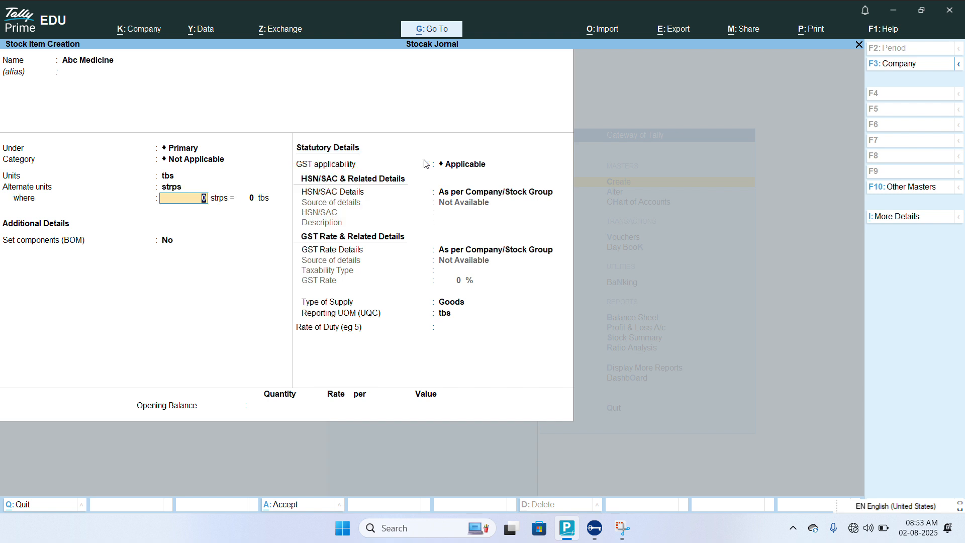
text(1)
key(Return)
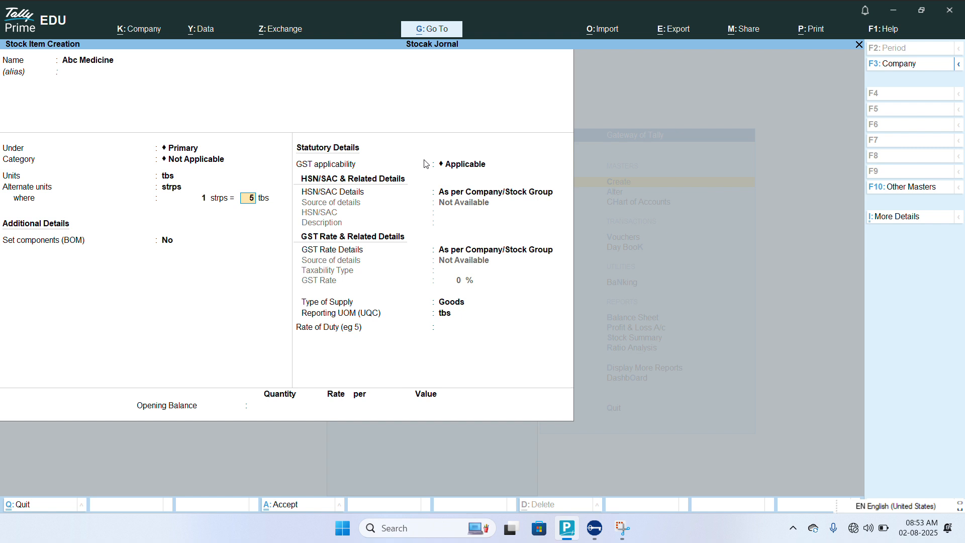
key(Return)
- Keep the default component and statutory details, leave the opening balance blank, and save the Abc Medicine stock item
key(Return)
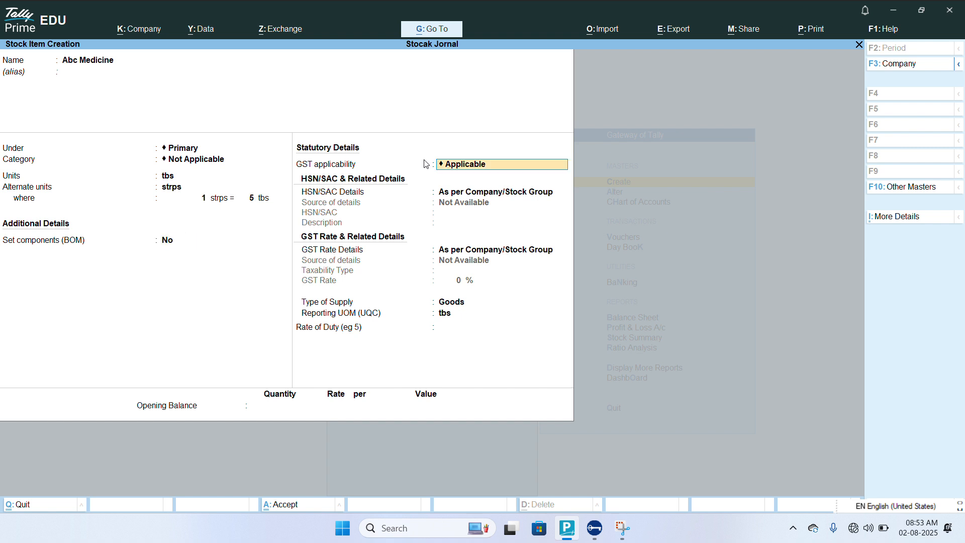
key(Return)
key(Return)
key(Return)
key(Return)
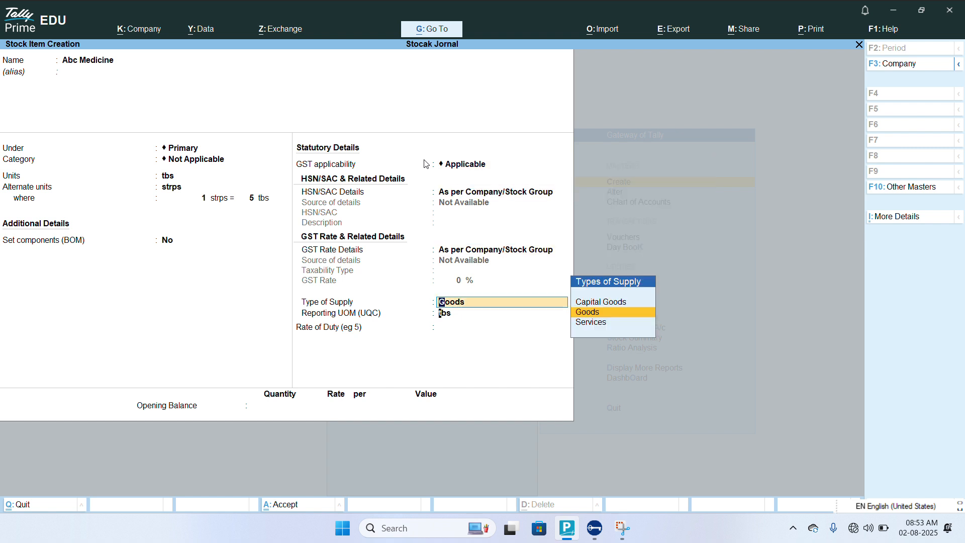
key(Return)
key(Return)
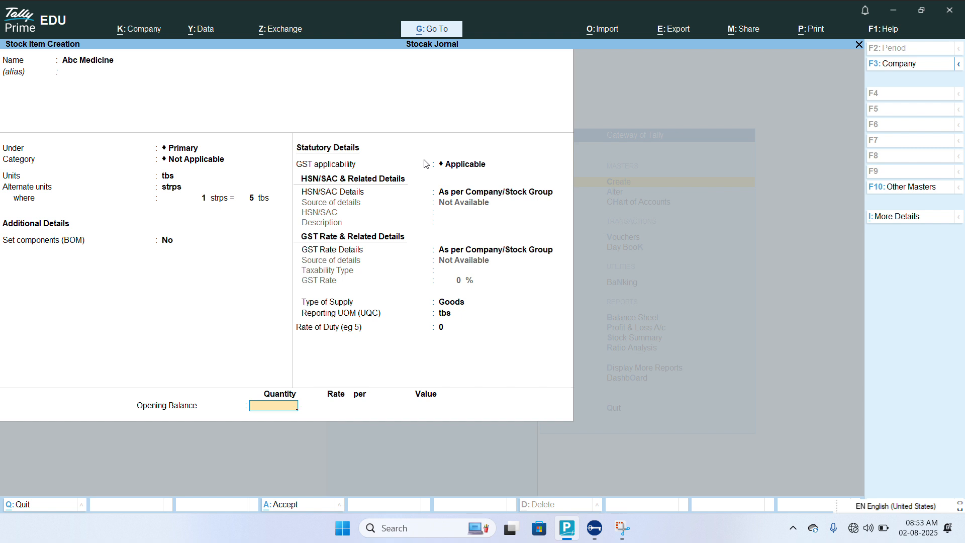
key(Return)
key(Return)
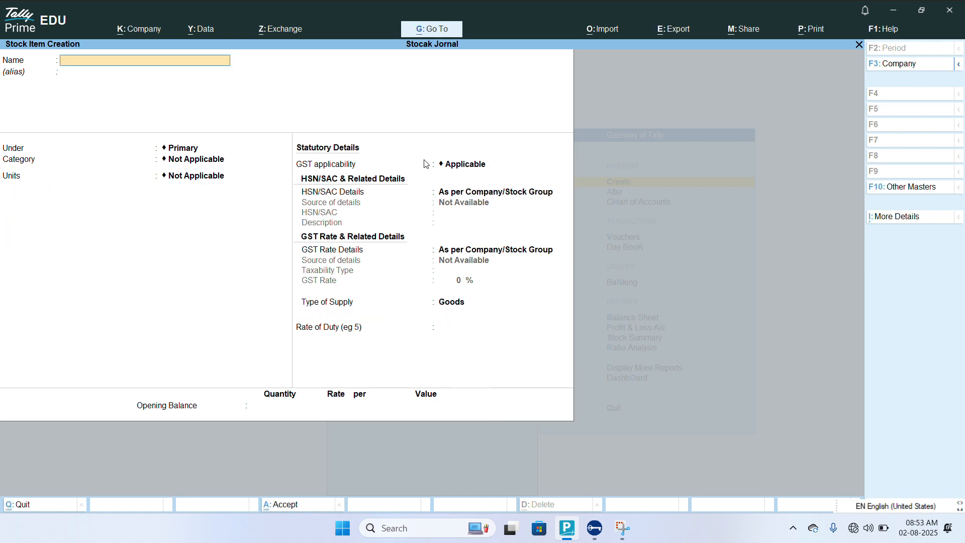
- Leave stock item creation and open a new Purchase voucher
key(Escape)
key(Return)
key(Escape)
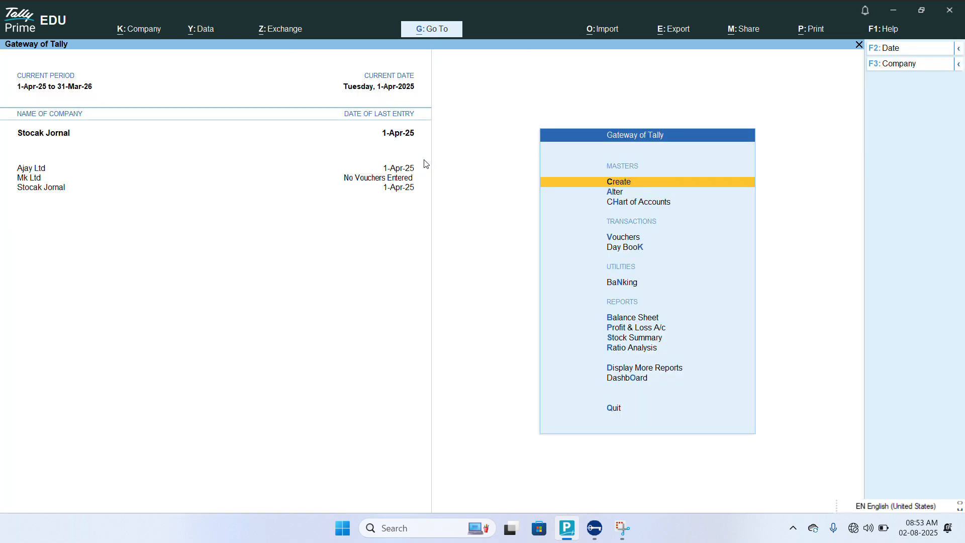
key(Down)
key(Down)
key(Down)
key(Return)
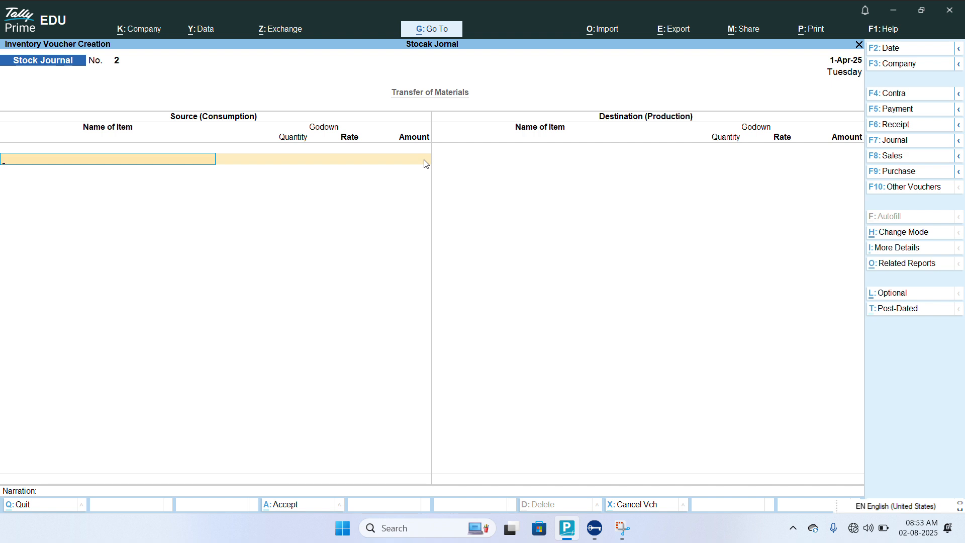
key(F9)
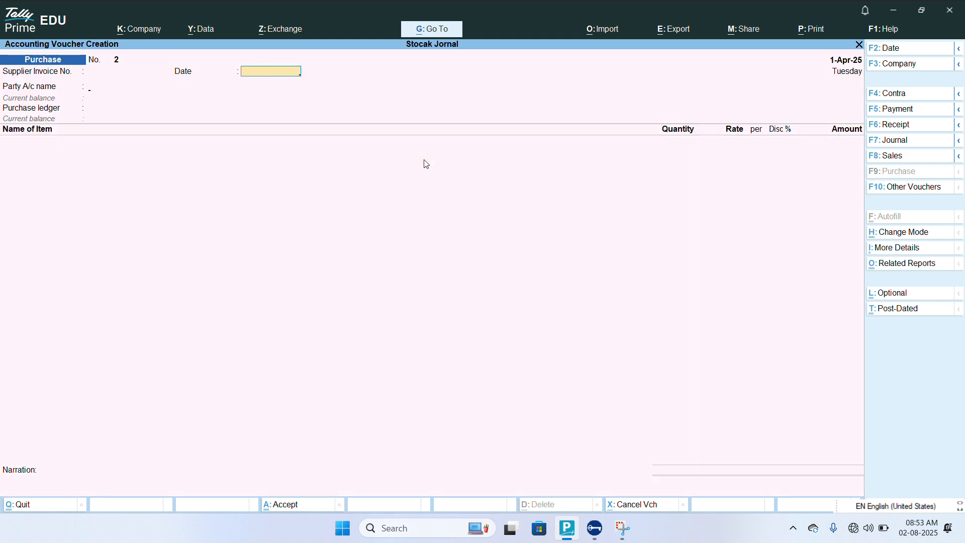
- Set Cash as the party account with blank receipt details, and choose Purchase A/c as the purchase ledger
key(Return)
key(Return)
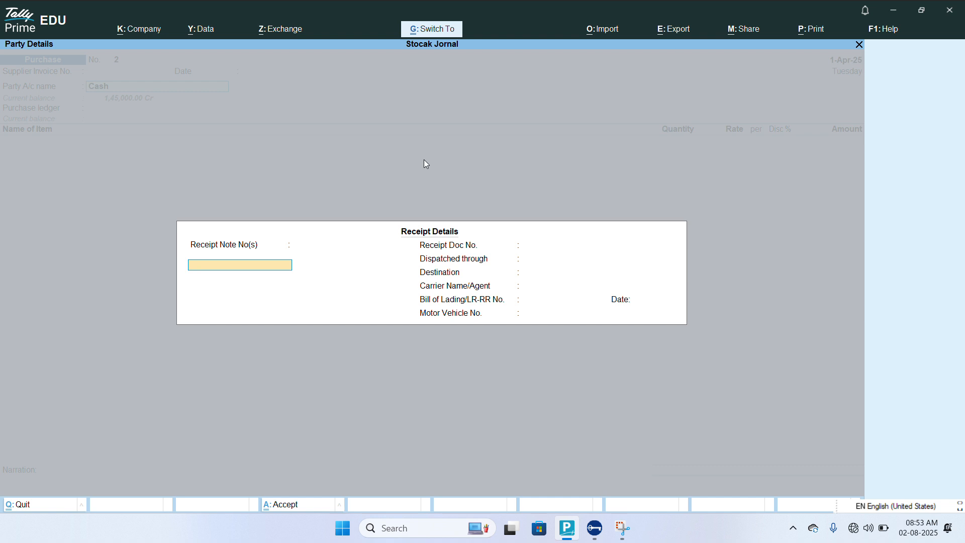
key(Return)
key(ctrl+a)
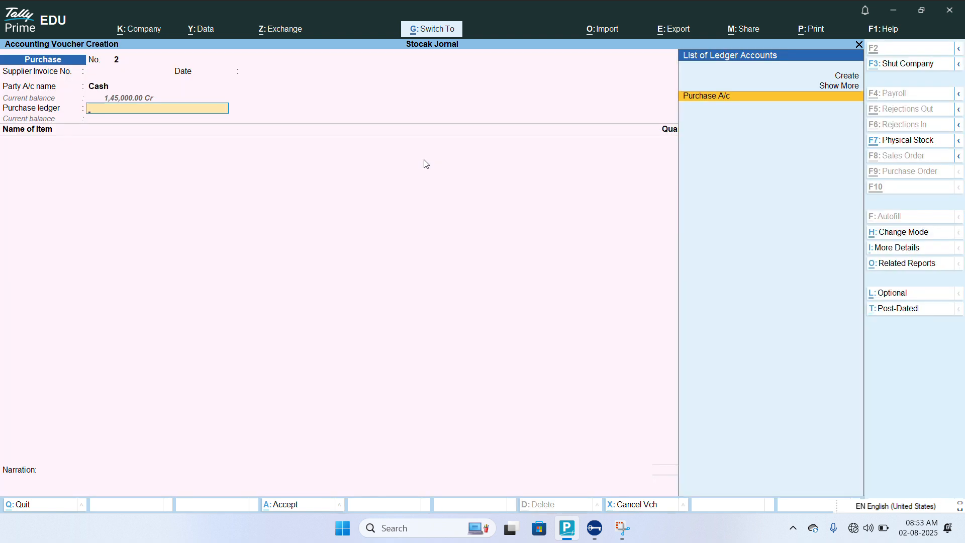
key(Return)
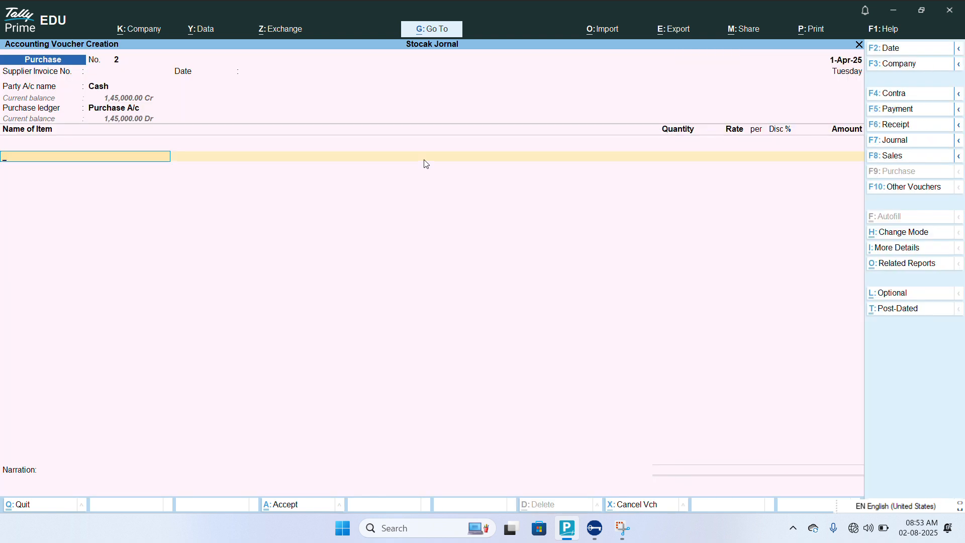
- Add Abc Medicine to the purchase voucher and allocate it to the Ara godown
key(Down)
key(Down)
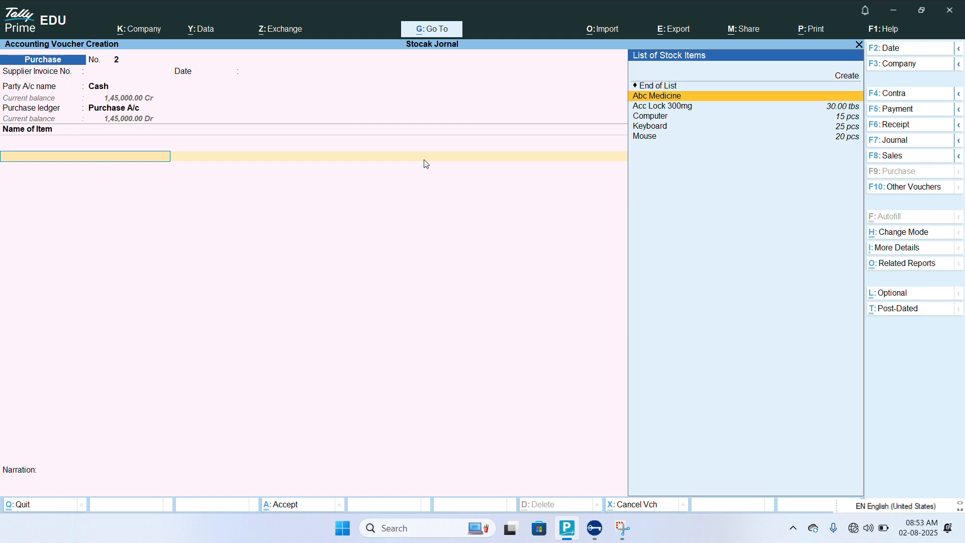
key(Return)
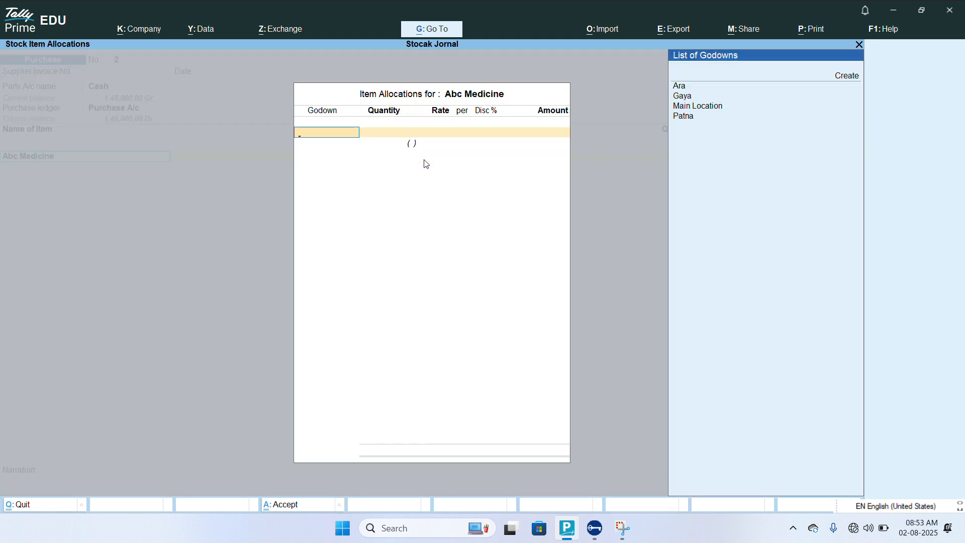
key(Down)
key(Return)
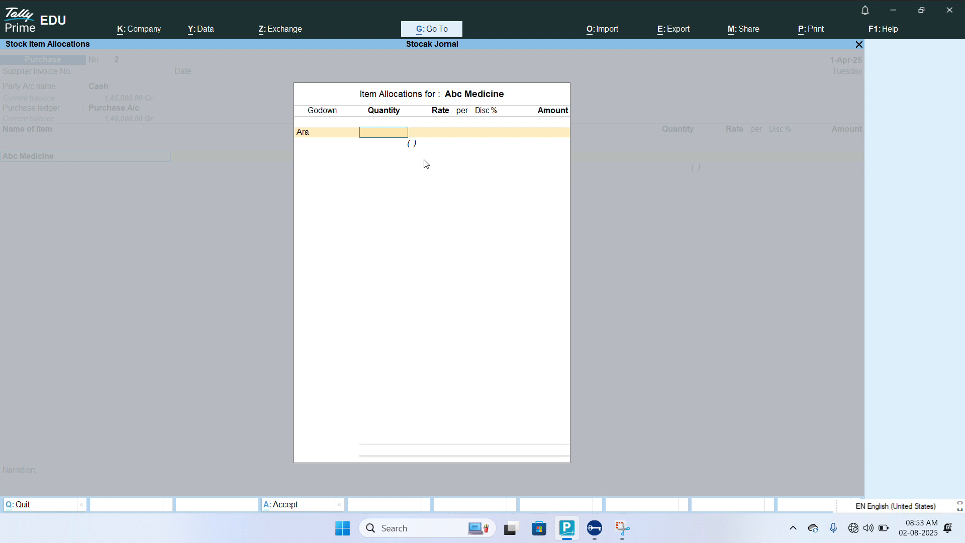
- Enter 35 tbs as the Abc Medicine quantity for Ara, and replace it with 10 strps
text(35t)
key(Return)
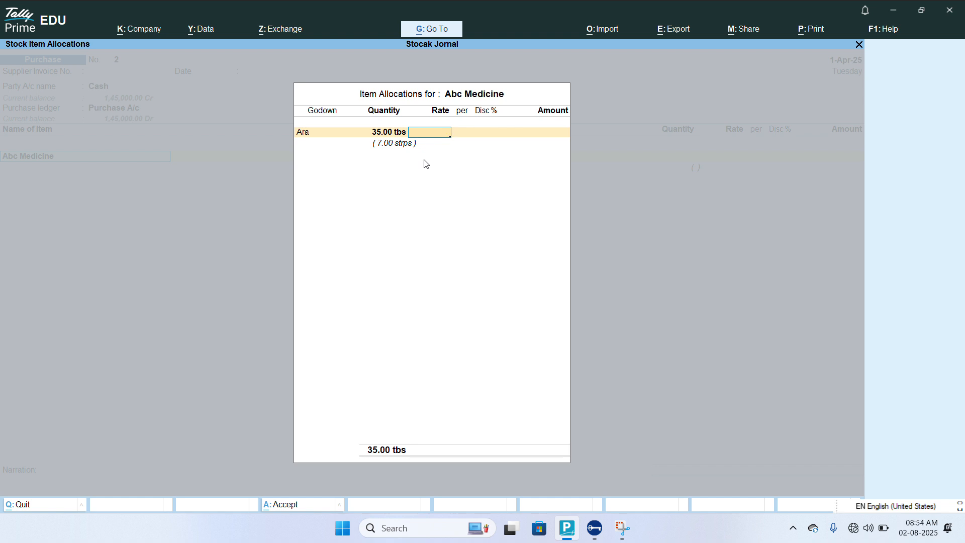
key(BackSpace)
text(10)
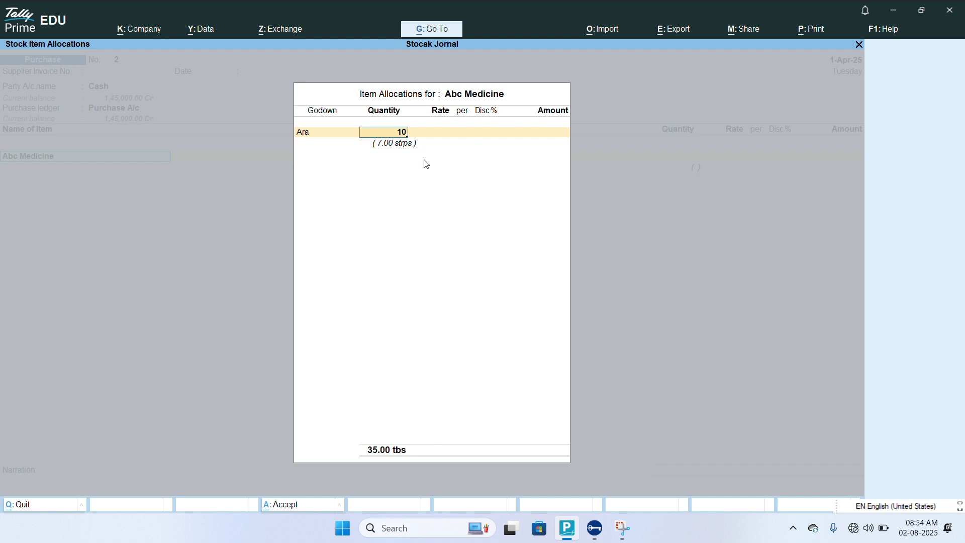
text(st)
key(Return)
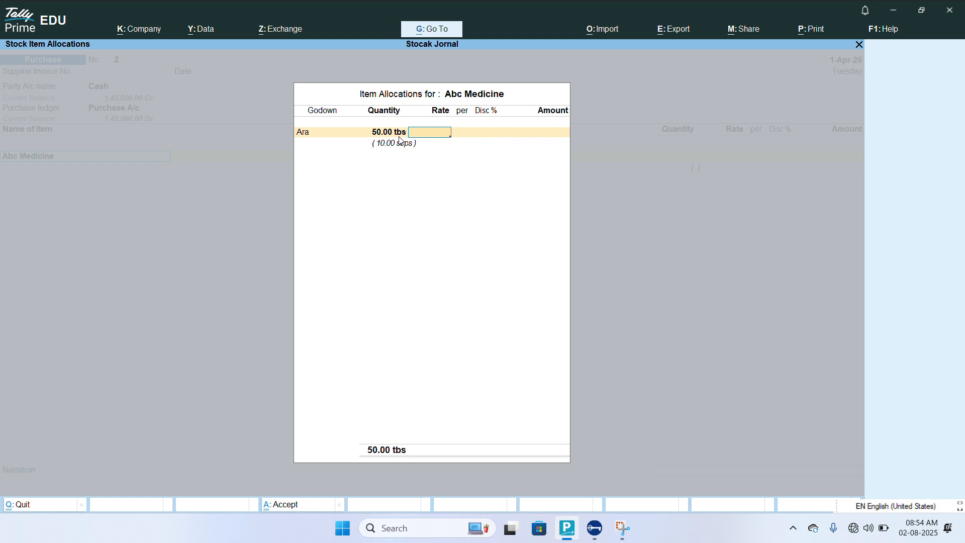
- Set the Abc Medicine rate to 220 per strps and complete the item allocation
text(220)
key(Return)
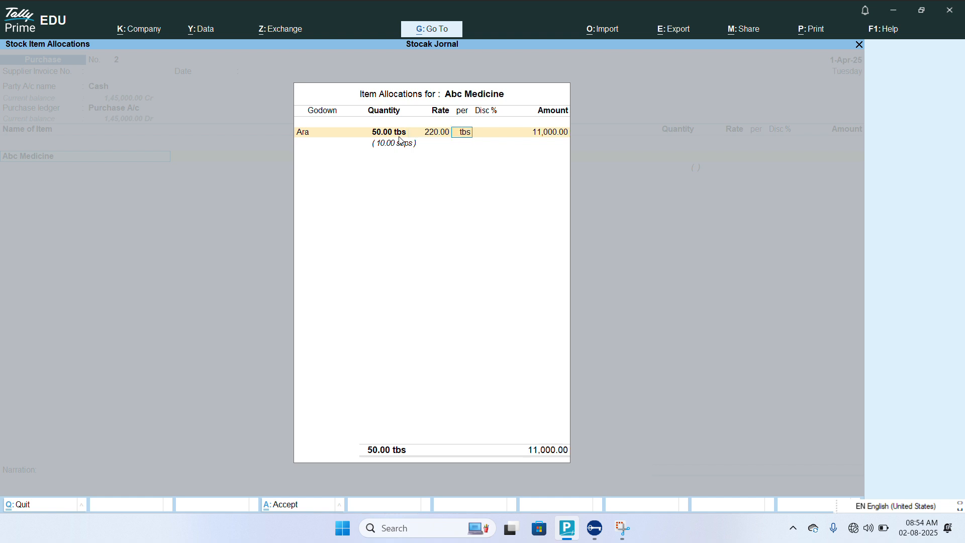
text(st)
key(Return)
key(Return)
key(Return)
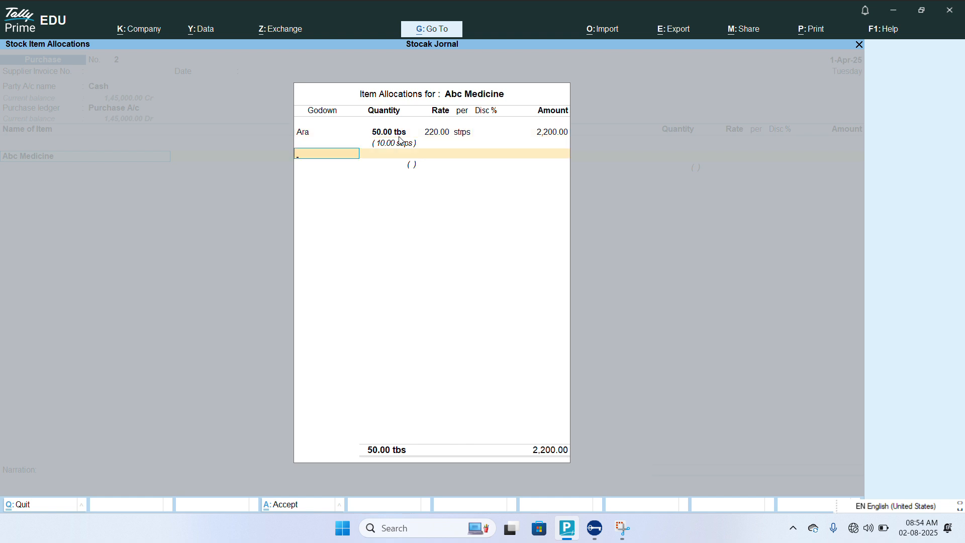
key(Return)
key(Return)
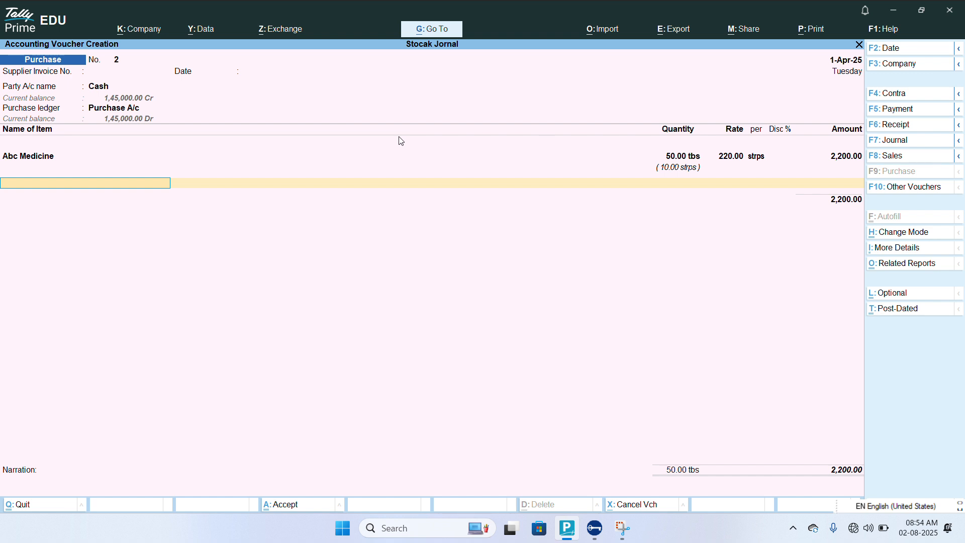
- End the item list, leave the narration blank, and save the purchase voucher
key(Return)
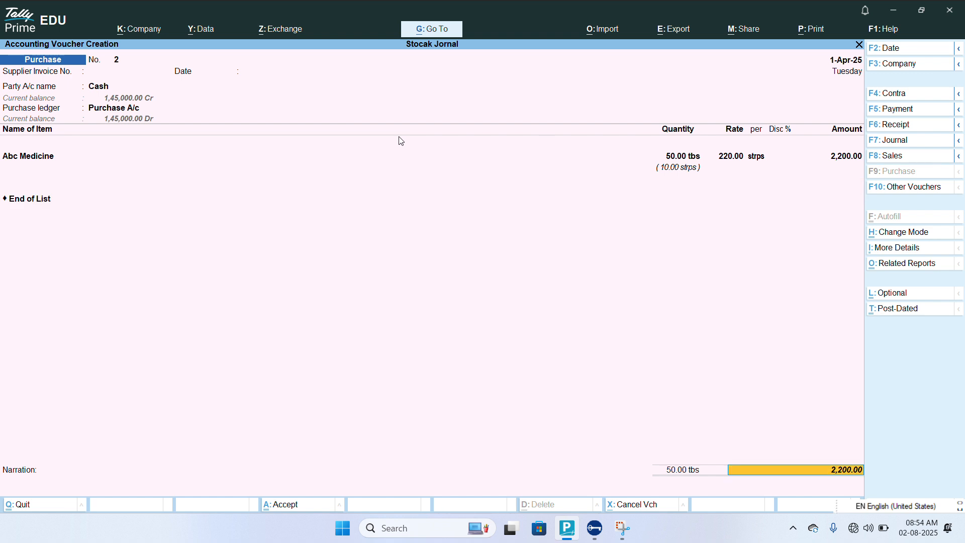
key(Return)
key(Return)
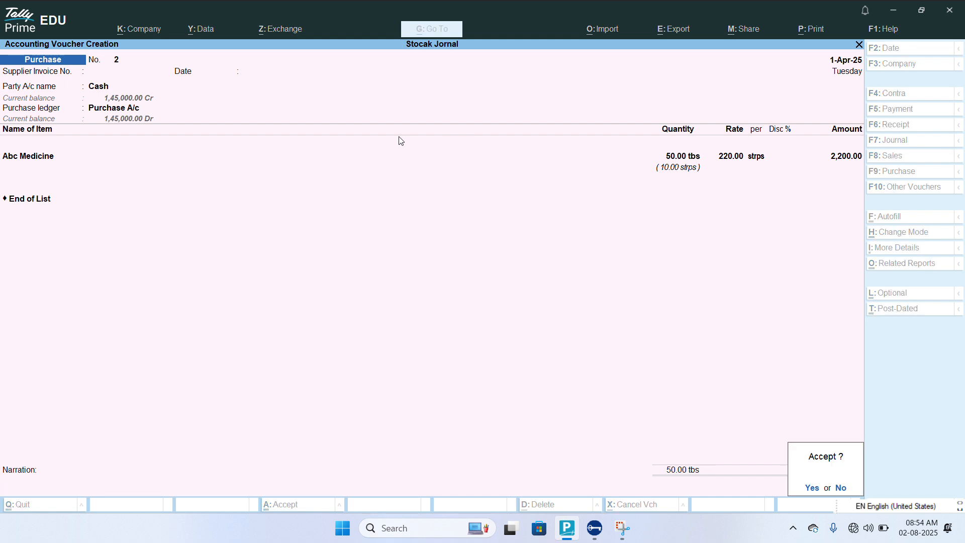
key(Return)
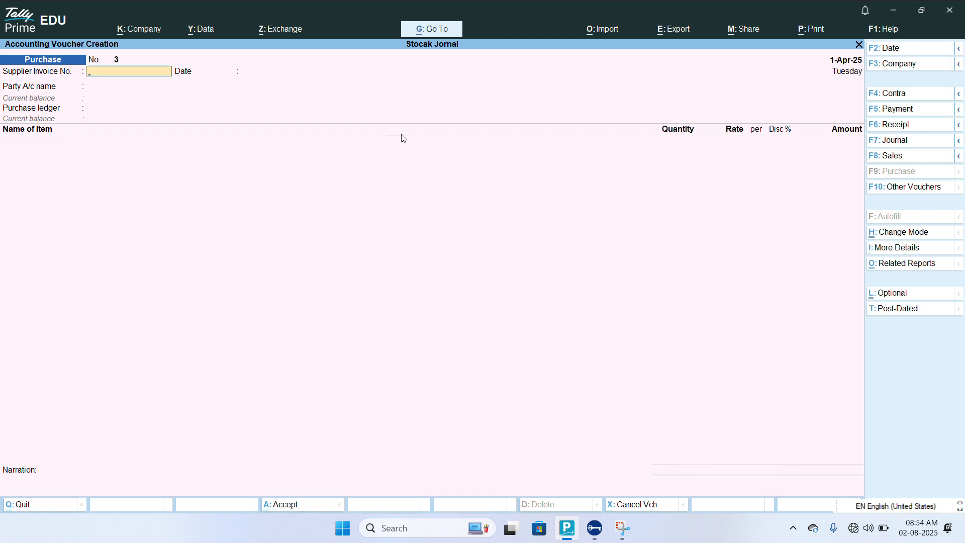